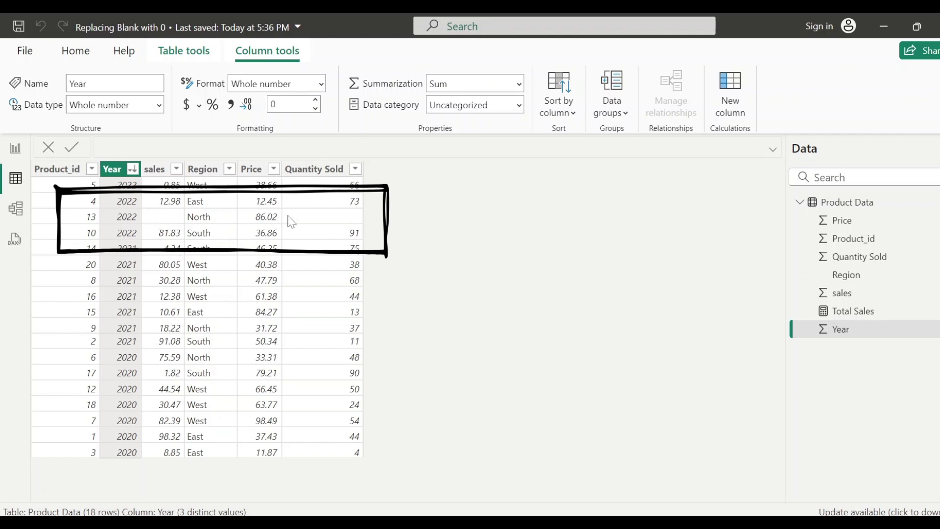
Go back from Product Data to the report page with the 684.60 Total Sales card.
left_click(16, 150)
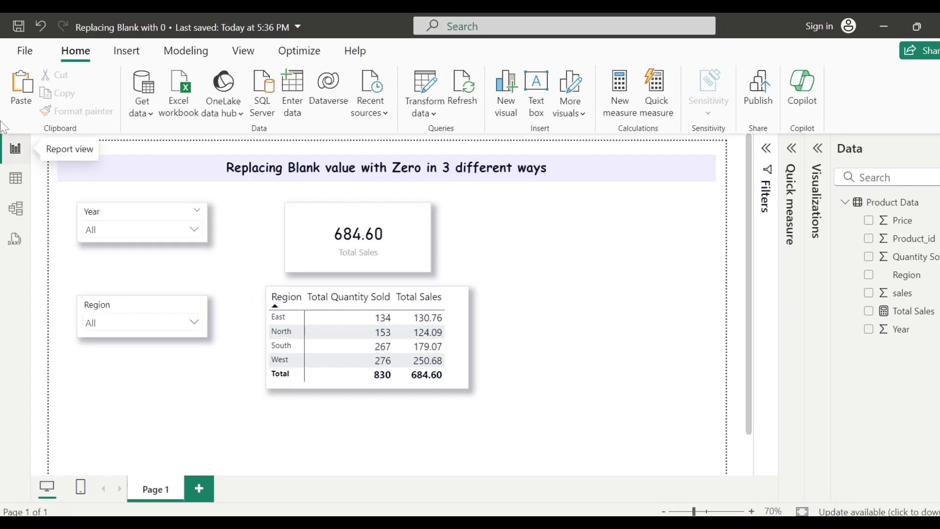
left_click(922, 310)
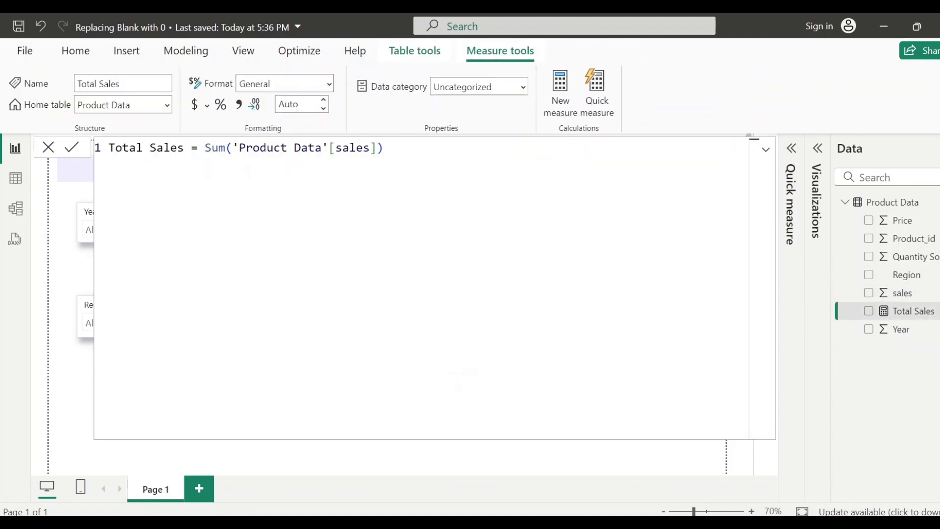
left_click(33, 173)
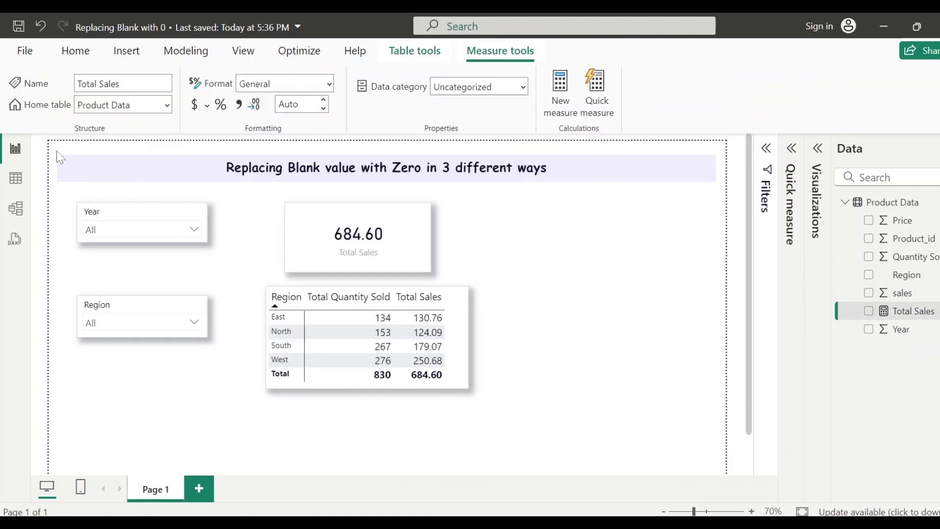
left_click(396, 242)
left_click(455, 341)
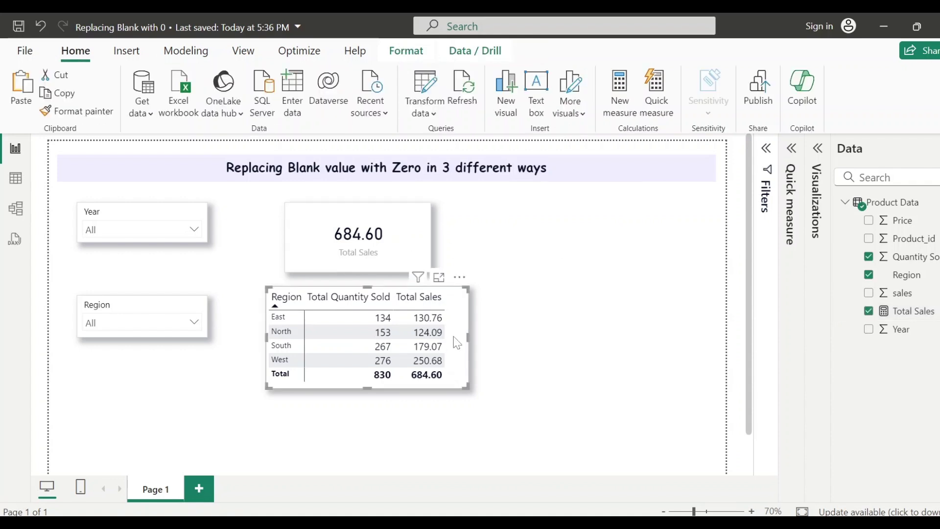
left_click(231, 256)
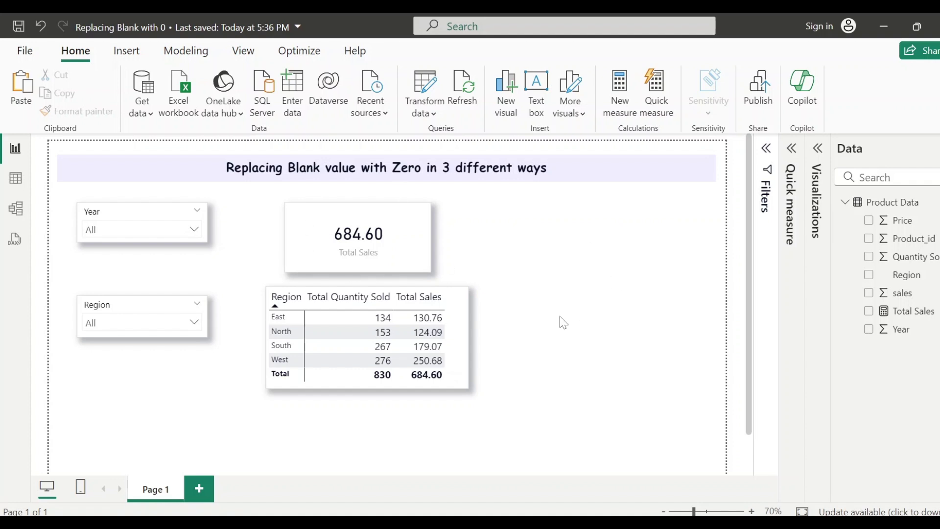
Set the Year slicer to 2022 and the Region slicer to North, blanking Total Sales.
left_click(194, 229)
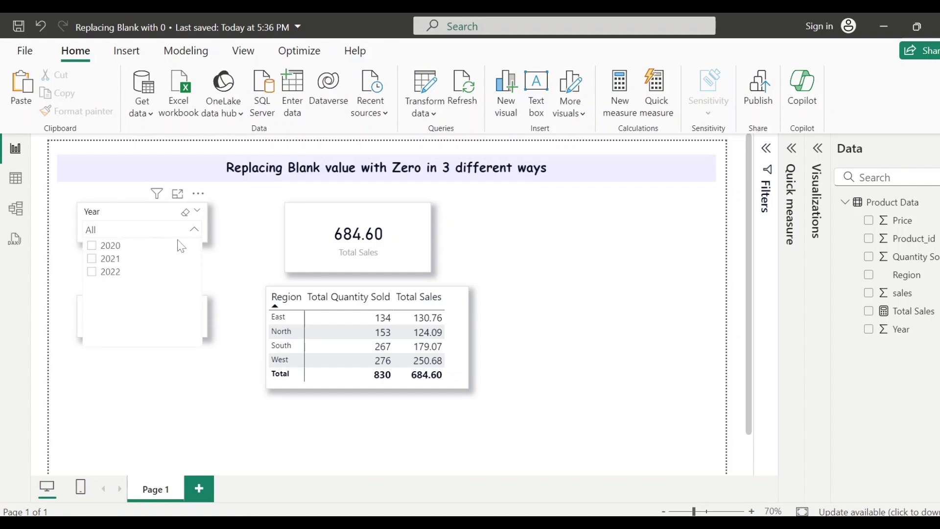
left_click(93, 272)
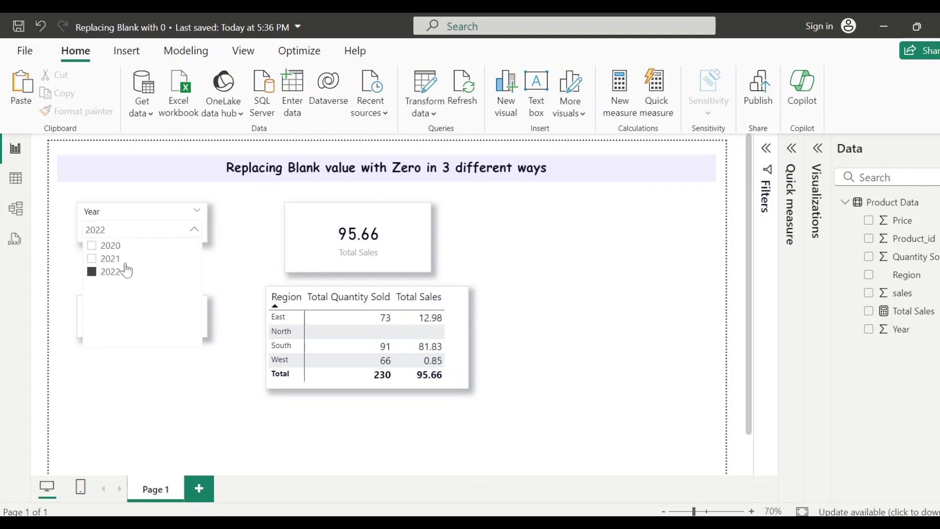
left_click(225, 271)
left_click(151, 325)
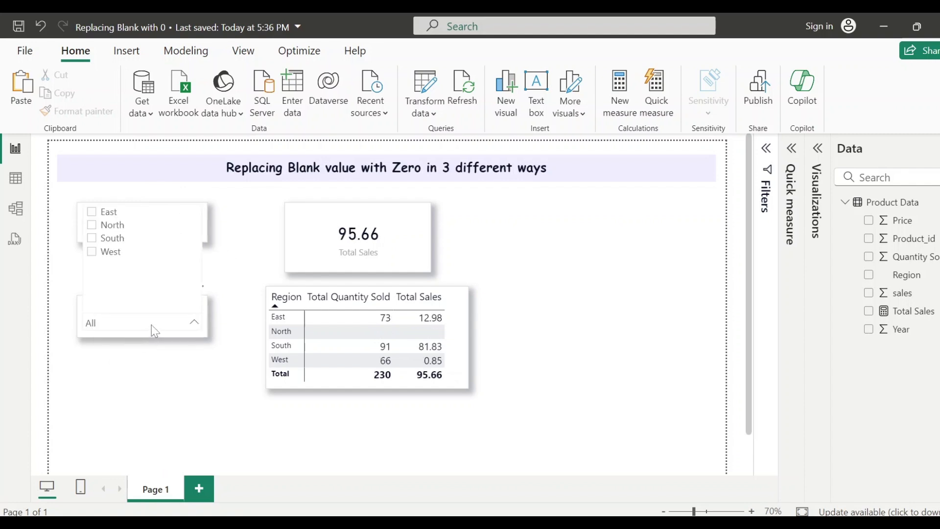
left_click(92, 225)
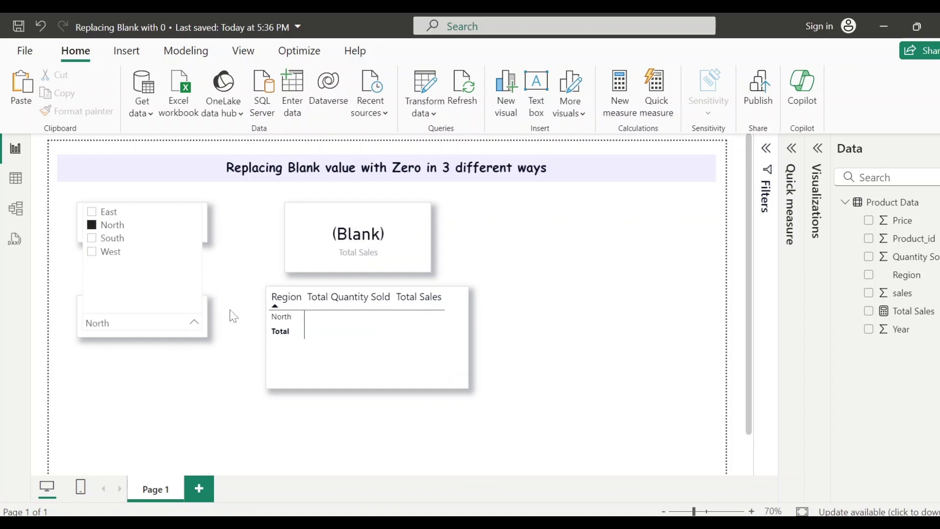
left_click(226, 283)
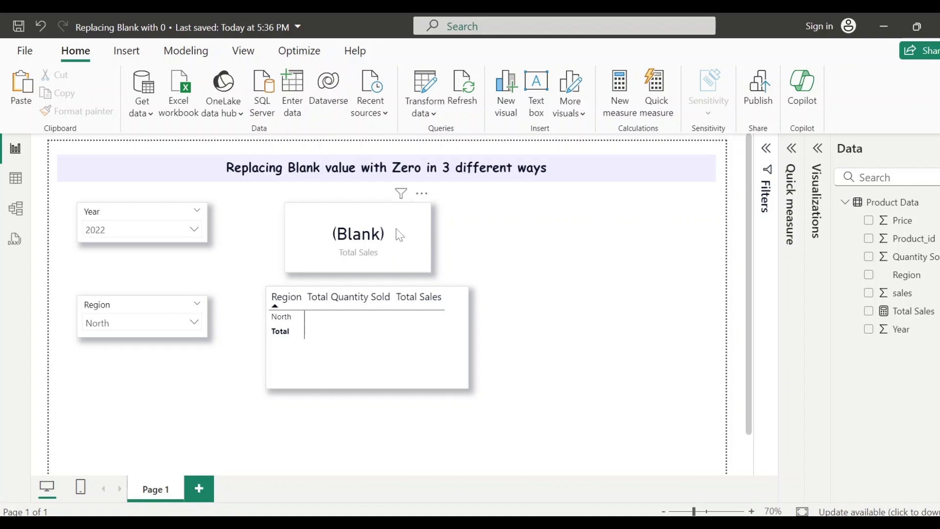
Paste three empty card visuals down the right side of the canvas and start a new measure.
key("ctrl+v")
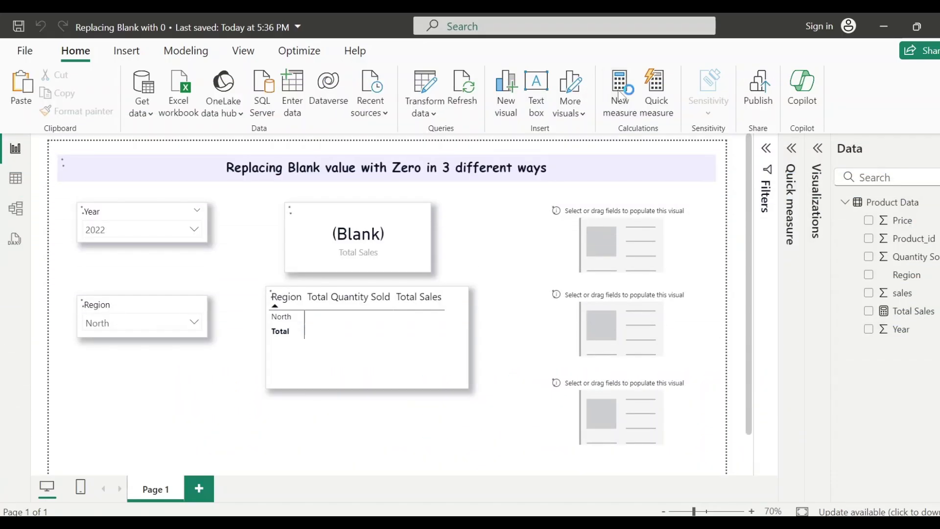
left_click(619, 93)
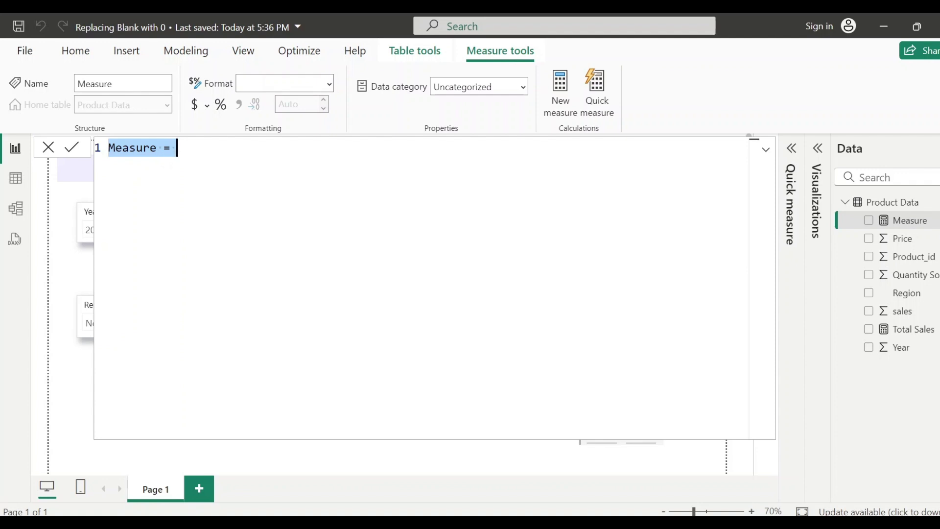
Define the measure Total Sales Coalesce = COALESCE([Total Sales],0).
type("T")
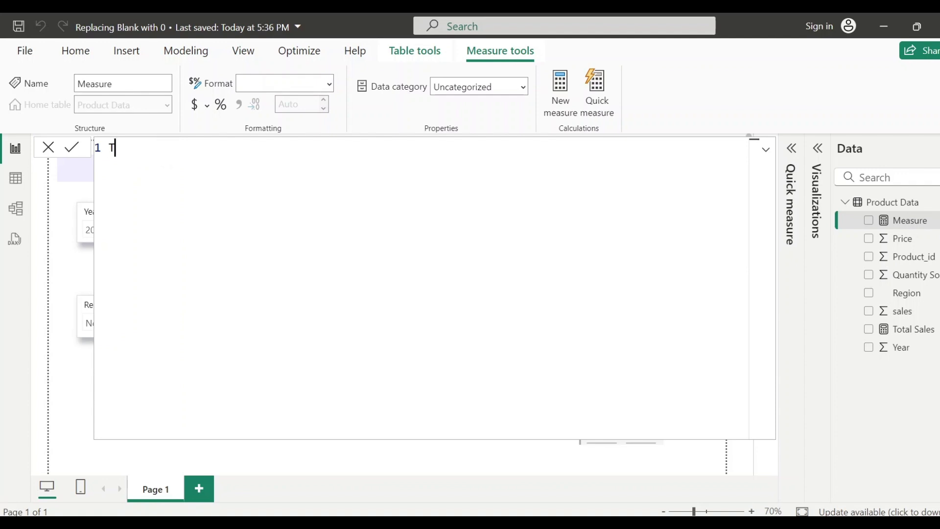
type("otal Sales Coalesce = ")
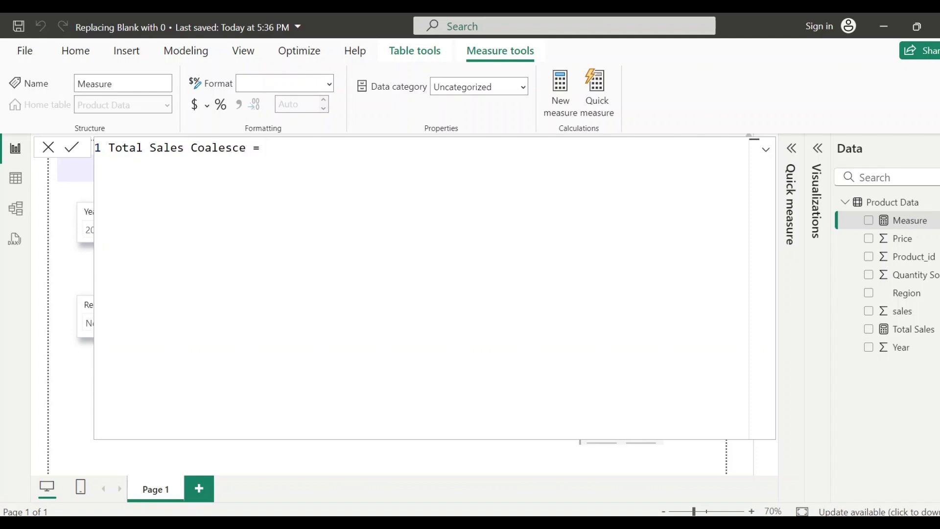
type("COALESCE(")
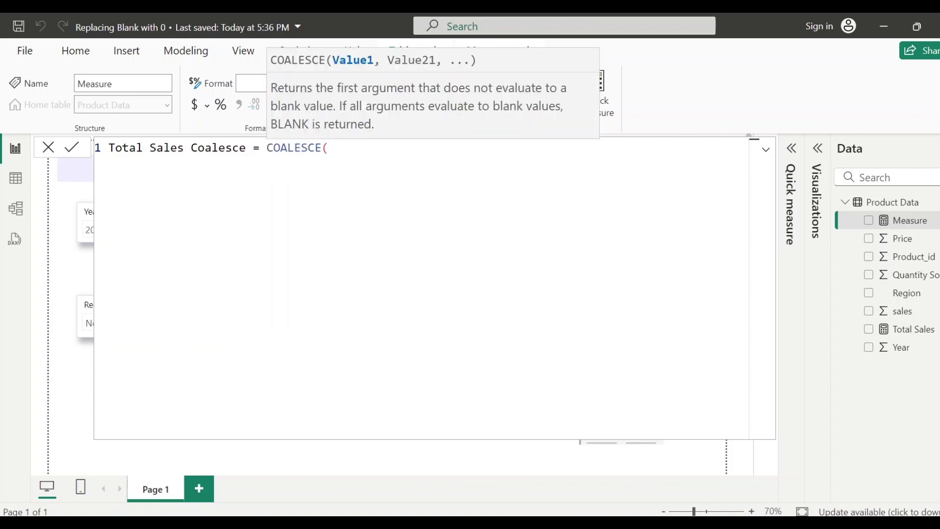
type("TOT")
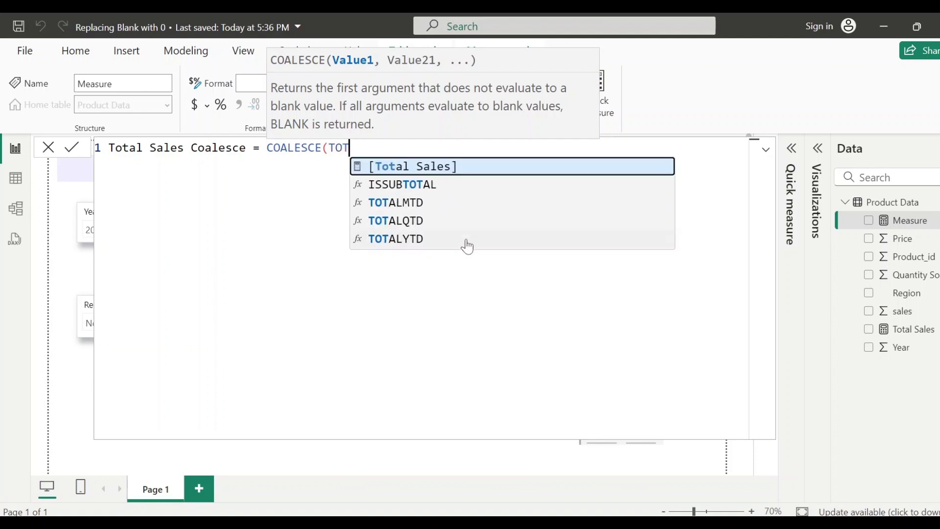
key("Tab")
type(",")
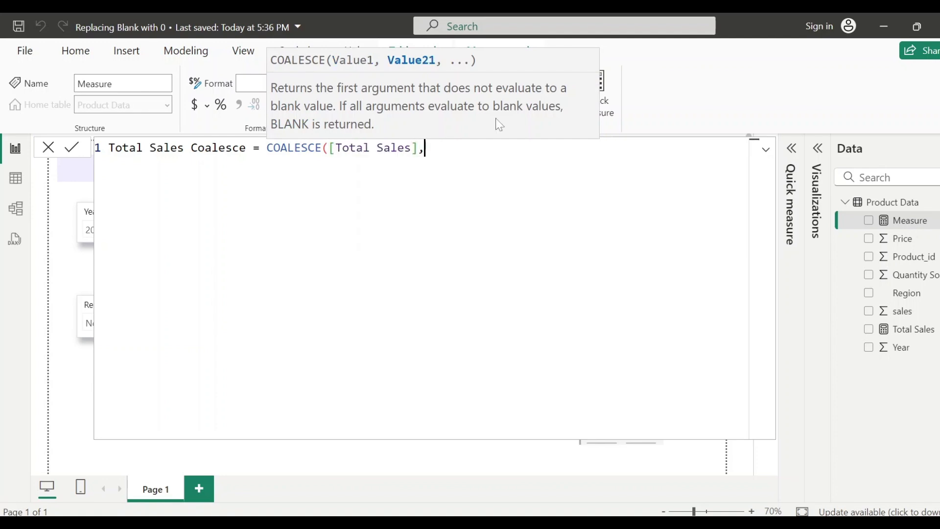
type("0")
type(")")
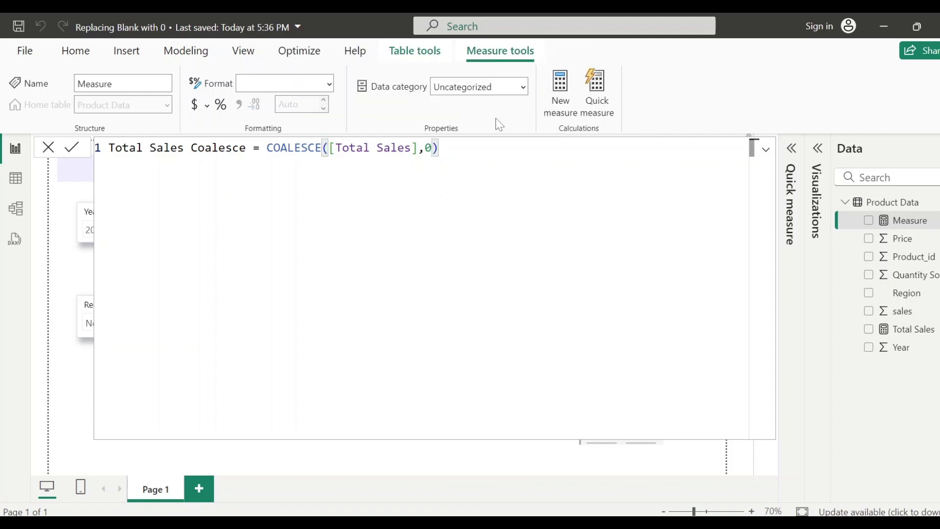
left_click(710, 337)
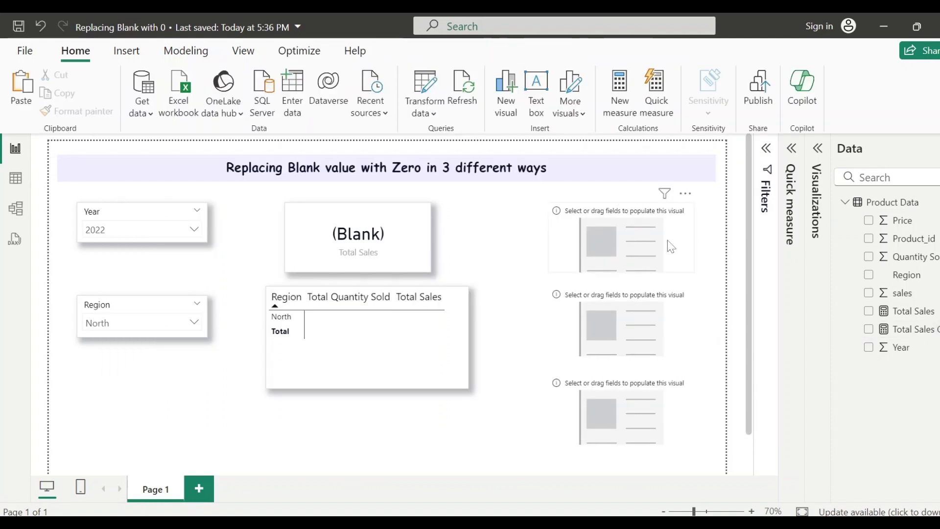
Show Total Sales Coalesce on the top empty card, reading 0 beside the (Blank) Total Sales card.
left_click(676, 251)
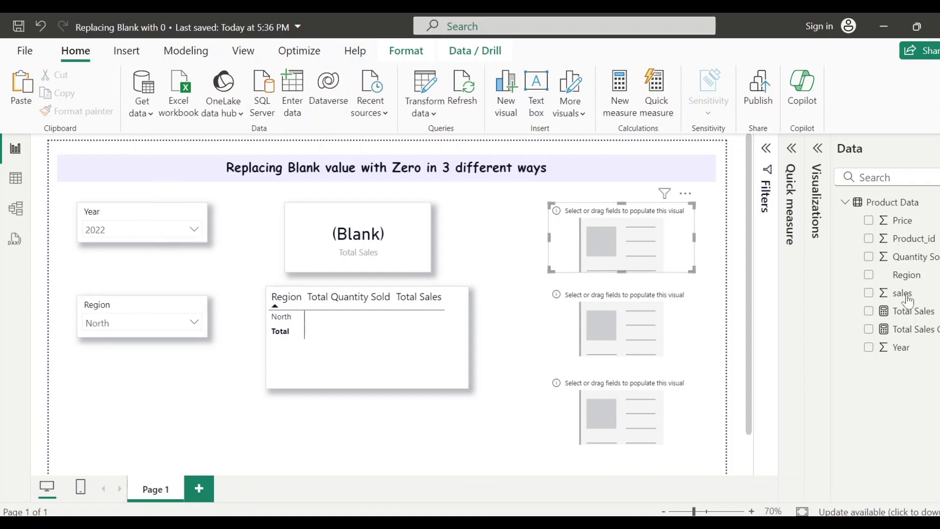
left_click(868, 328)
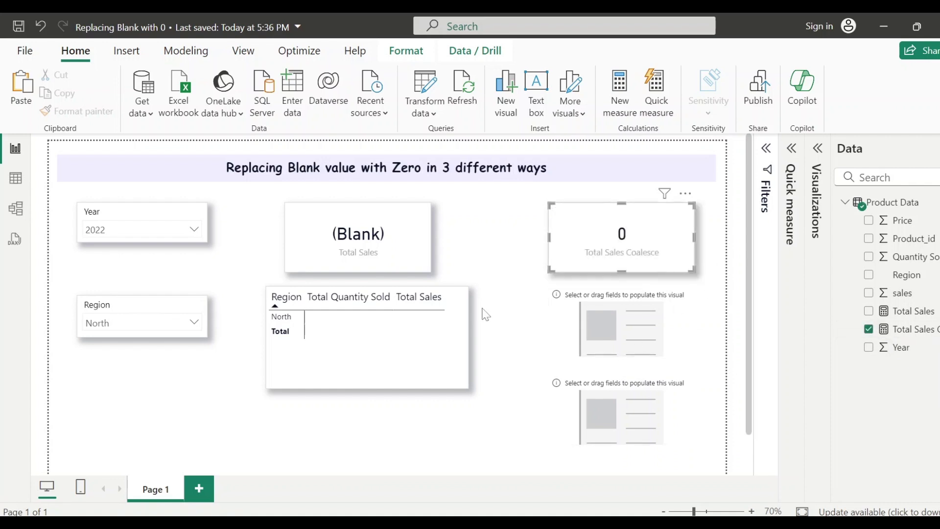
left_click(397, 246)
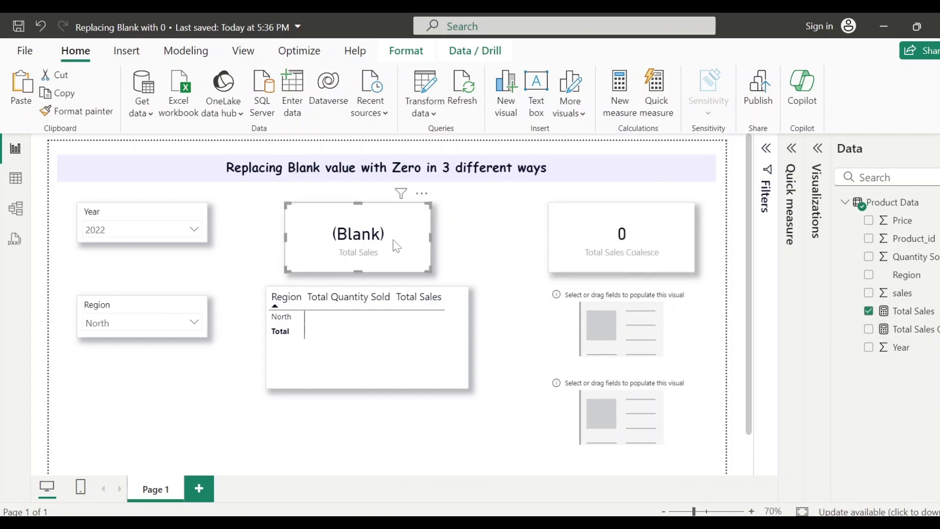
left_click(661, 239)
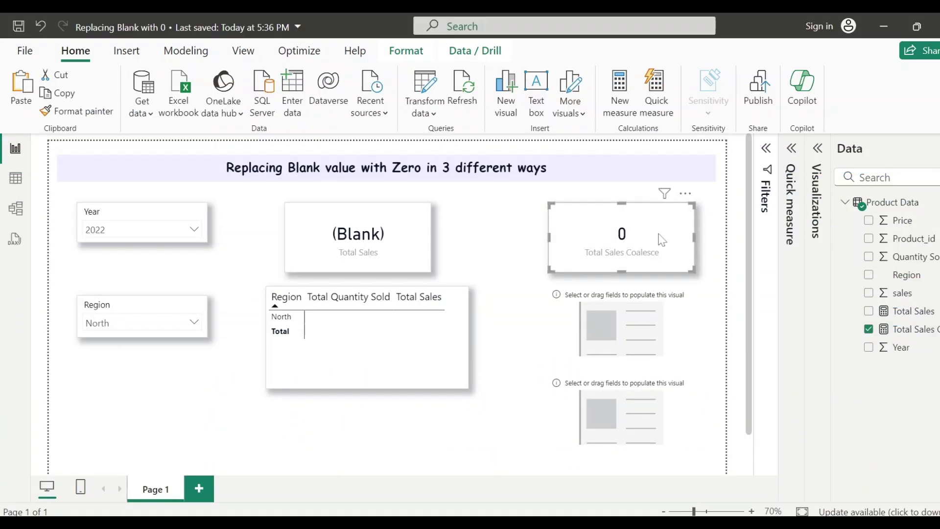
Start a new measure Total Sales (Is Blank) = ISBLANK([Total Sales]).
left_click(620, 98)
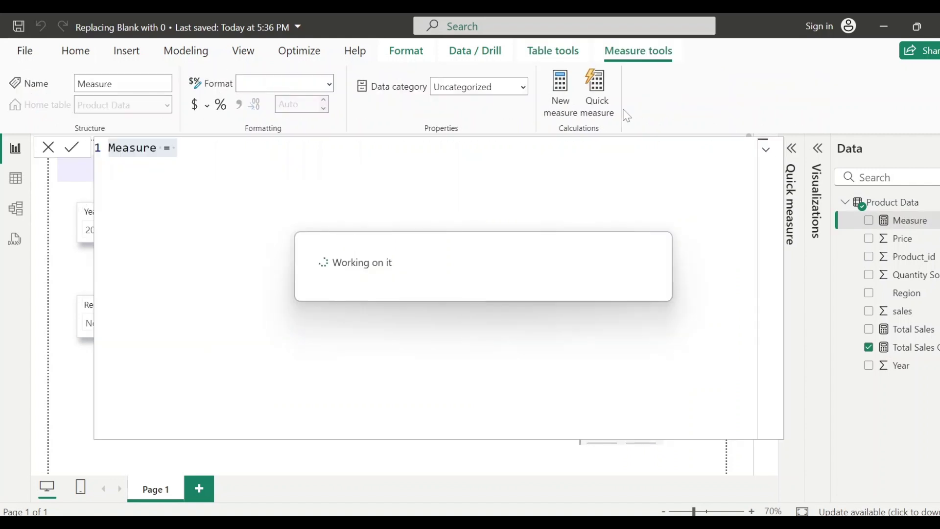
type("Tota")
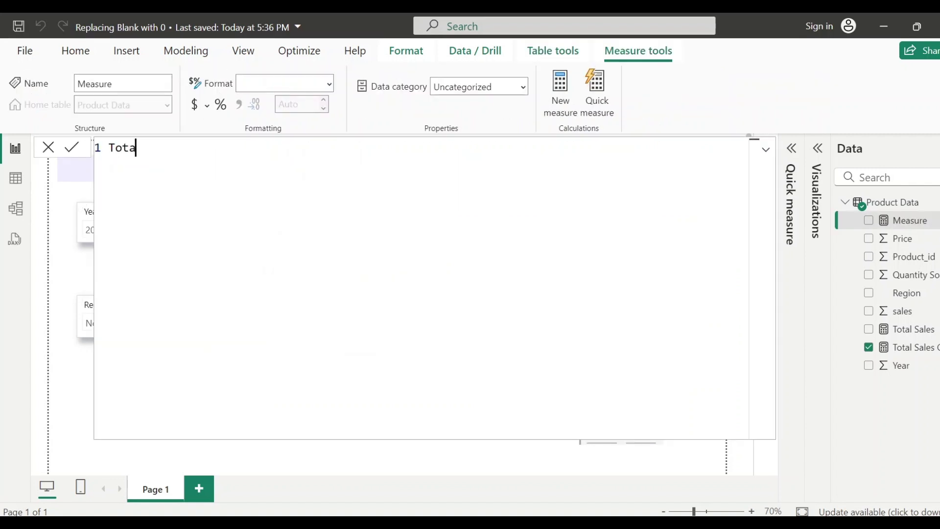
type("l Sales (Is B")
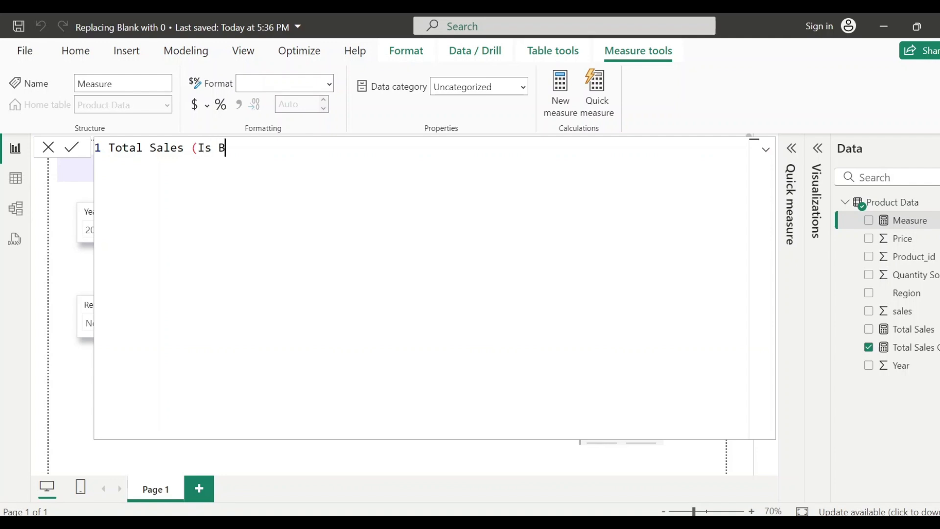
type("lank) = isbl")
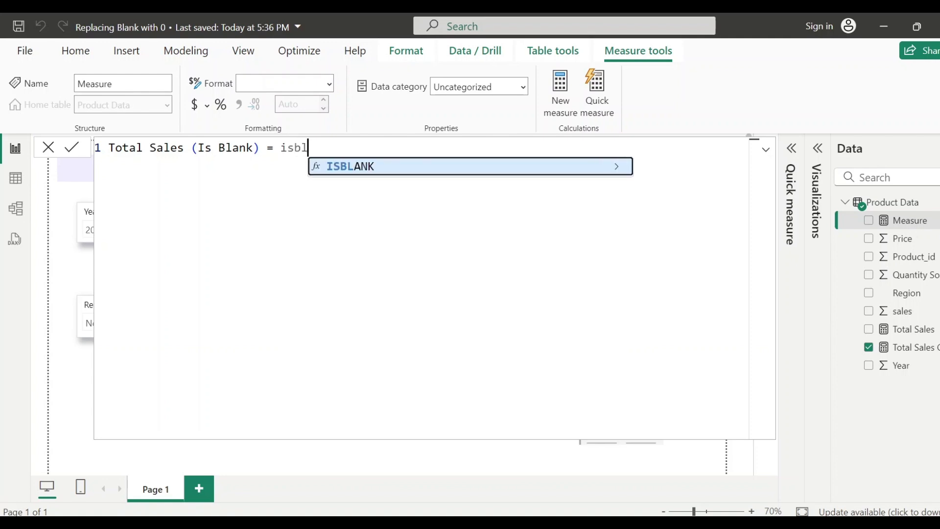
key("Tab")
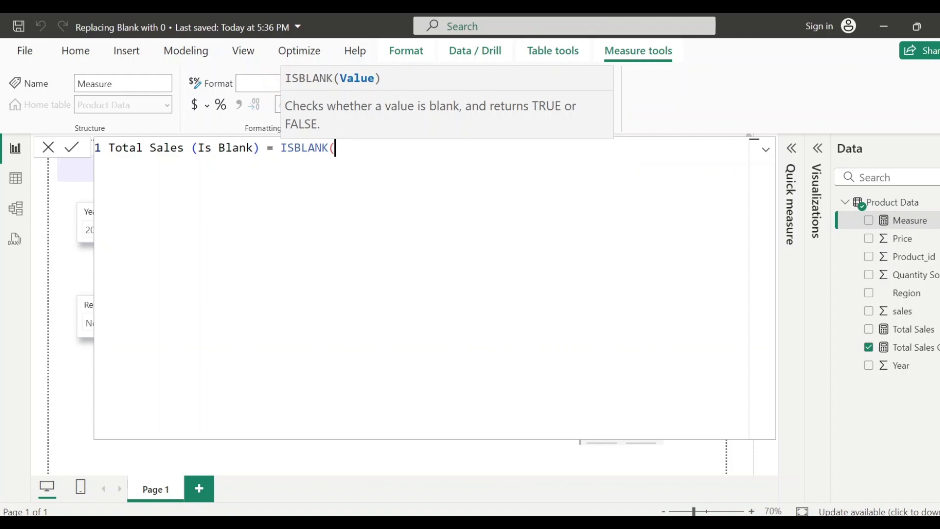
type("tot")
key("Tab")
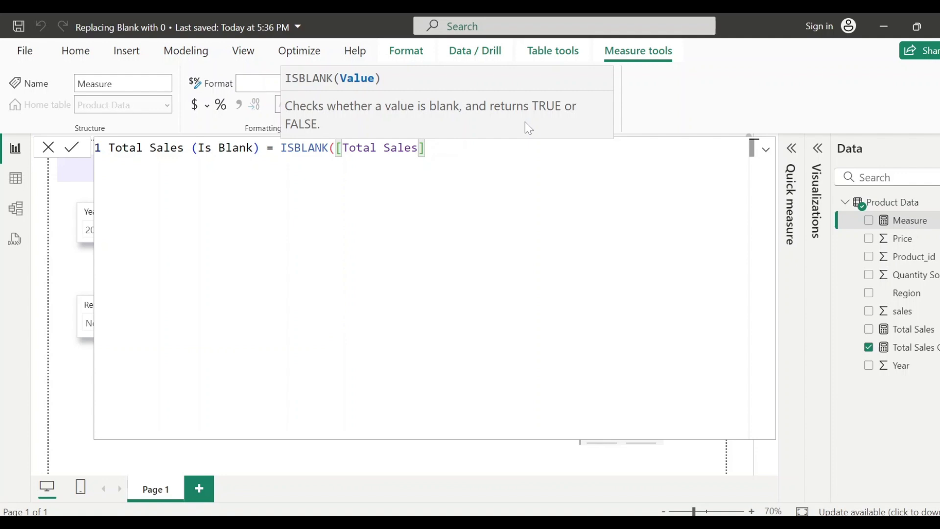
type(")")
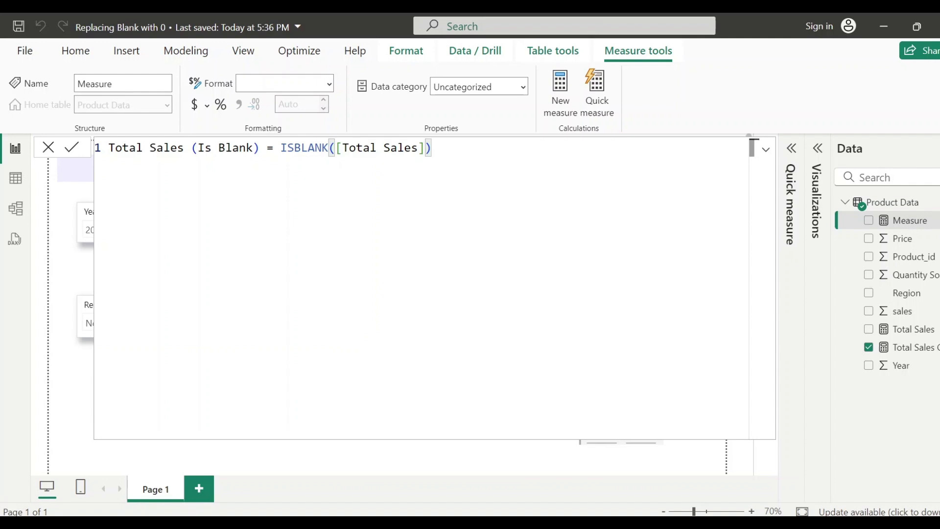
Wrap the formula as IF(ISBLANK([Total Sales]),0,[Total Sales]) and commit the measure.
left_click(281, 148)
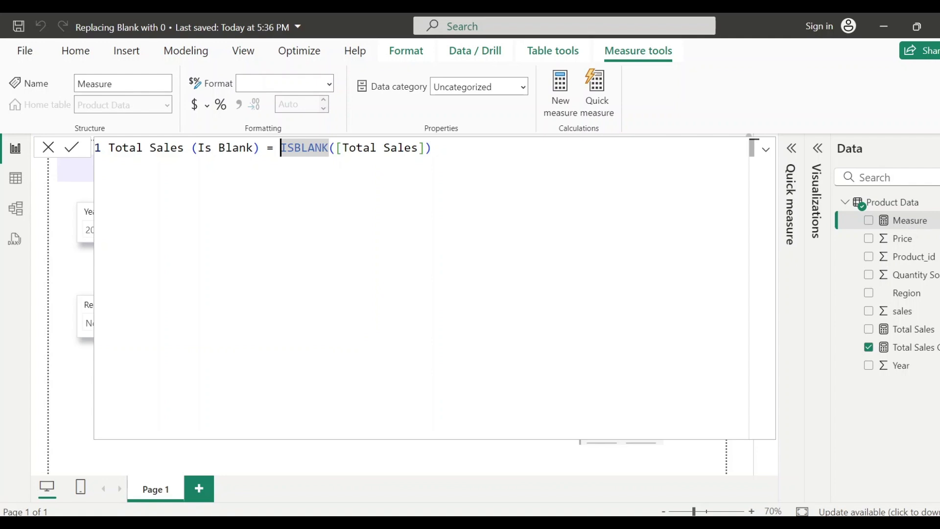
type("if")
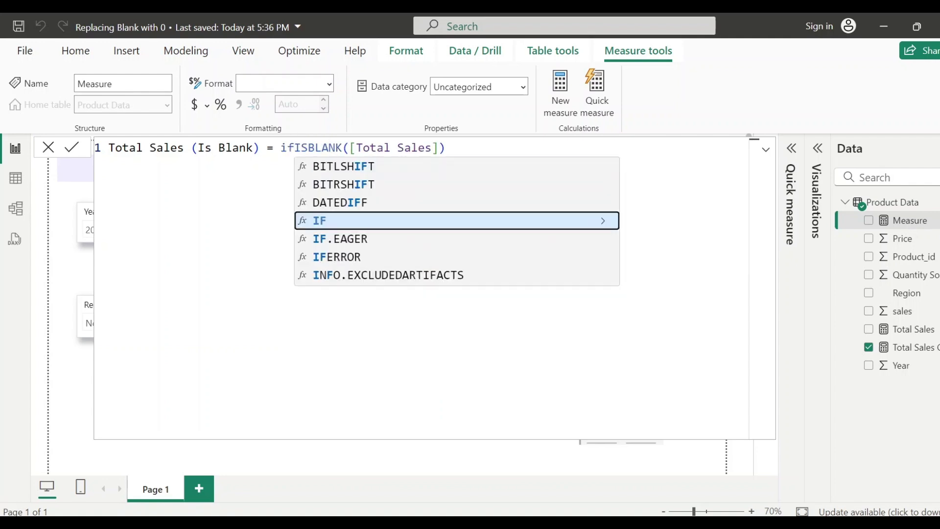
key("Tab")
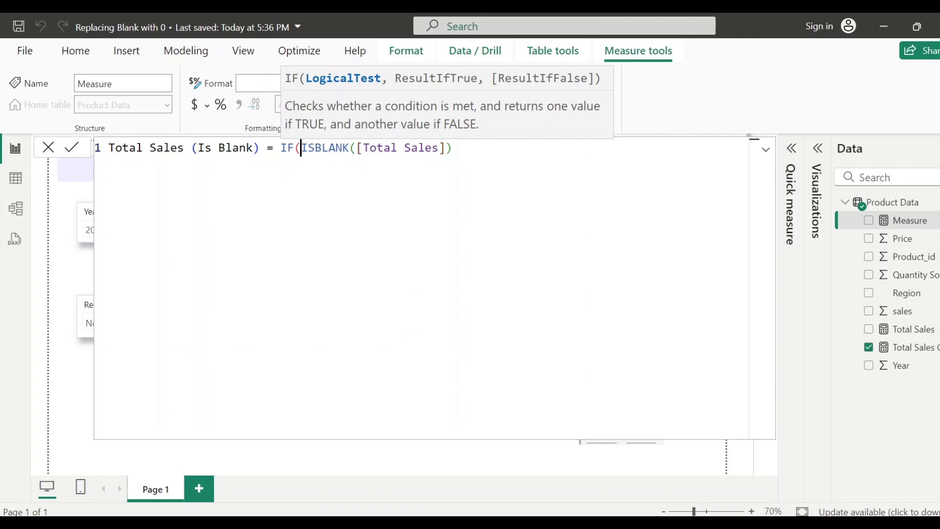
left_click(451, 147)
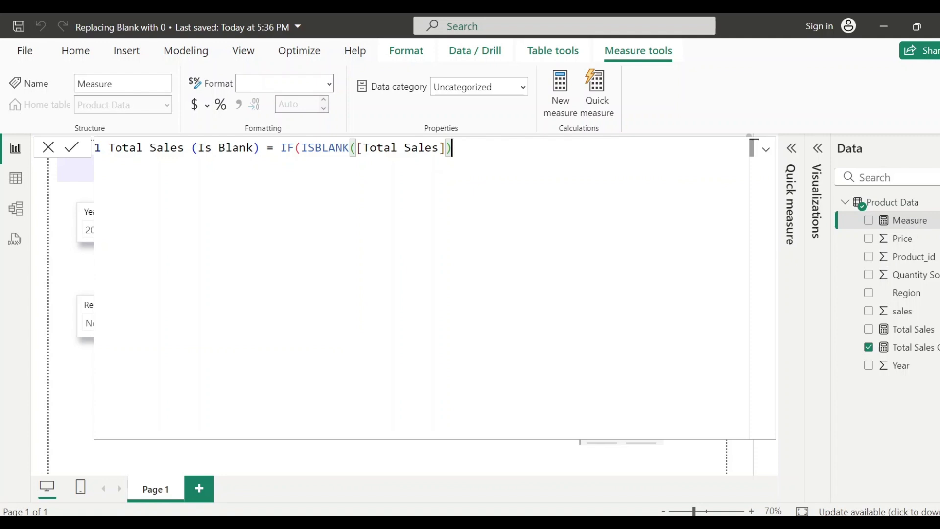
type(",")
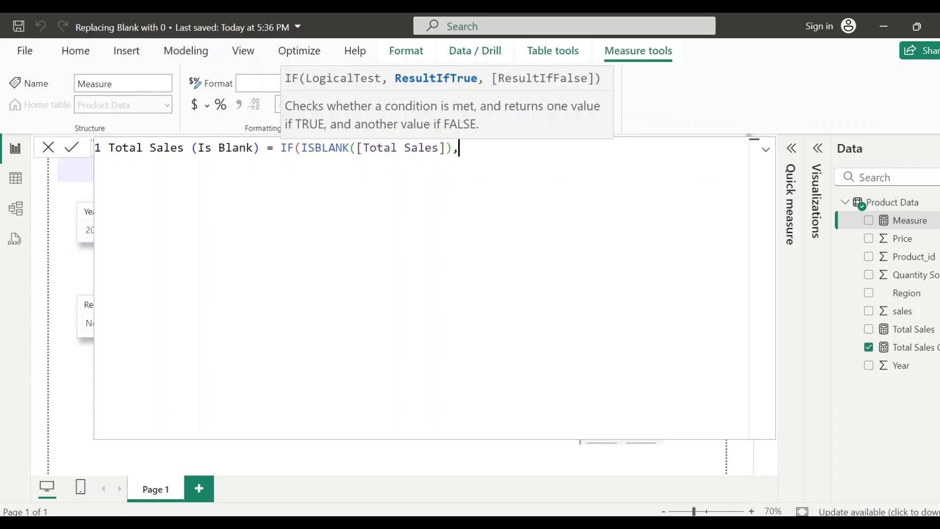
type("0,")
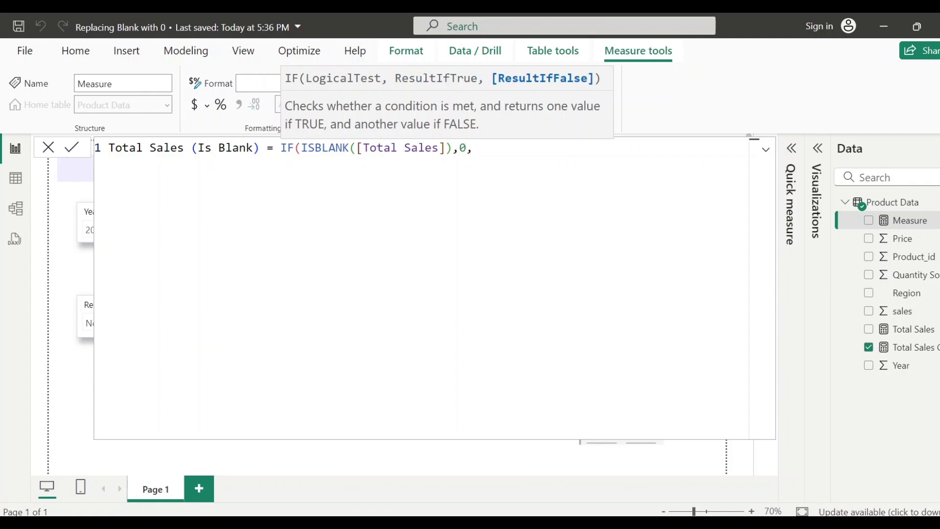
type("tot")
key("Tab")
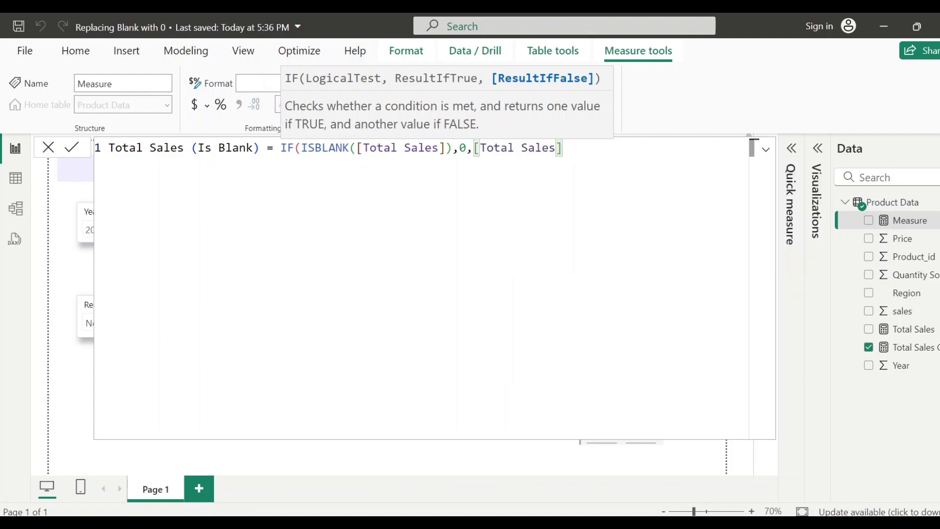
type(")")
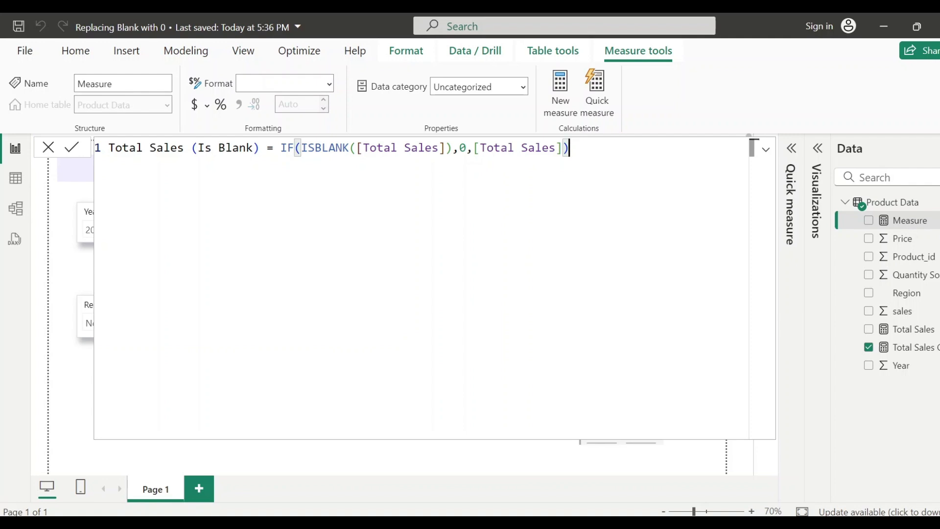
left_click(465, 147)
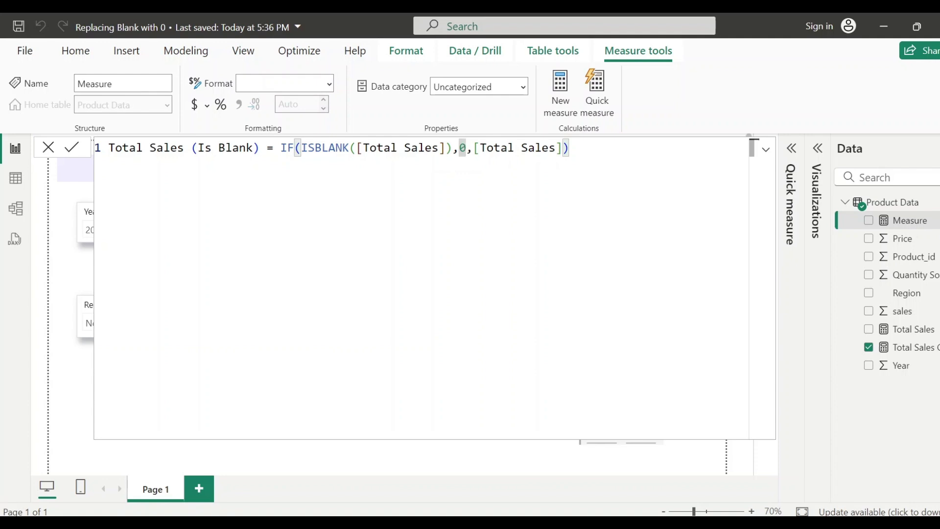
left_click(473, 148)
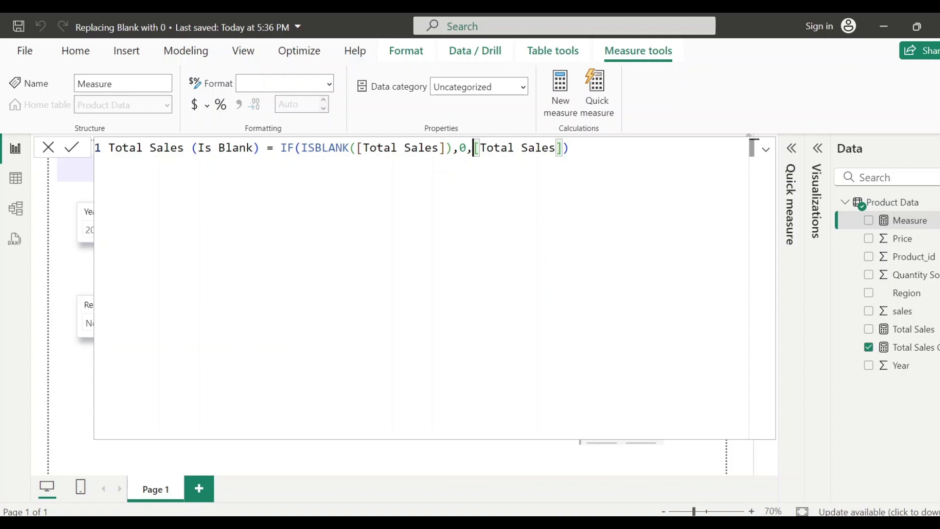
left_click(73, 148)
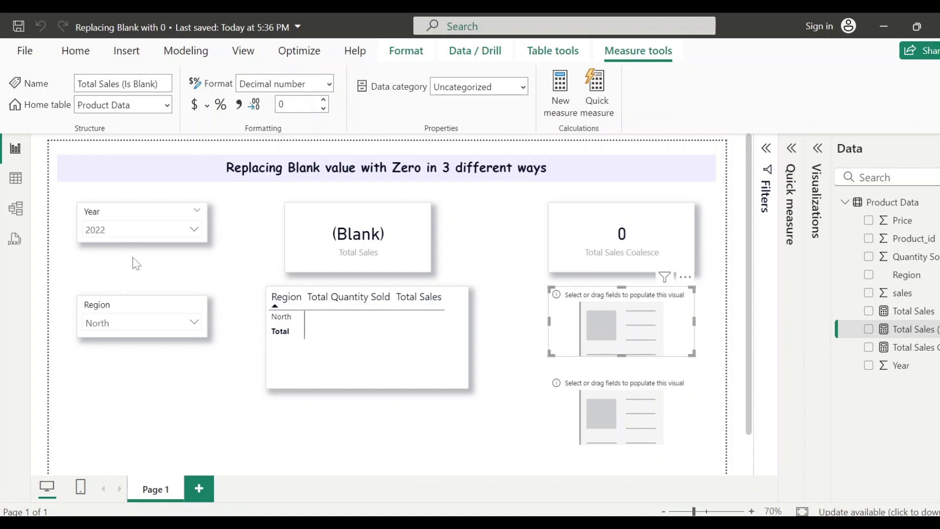
Display Total Sales (Is Blank) on the second empty card, showing 0.
mouse_move(142, 228)
left_click(869, 330)
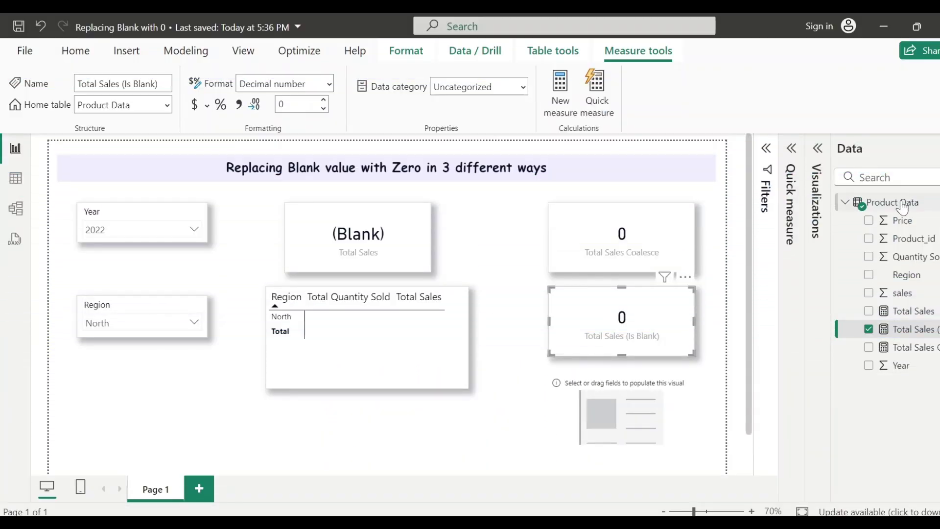
Create a Product Data measure Total Sales (+) = [Total Sales]+0.
right_click(900, 203)
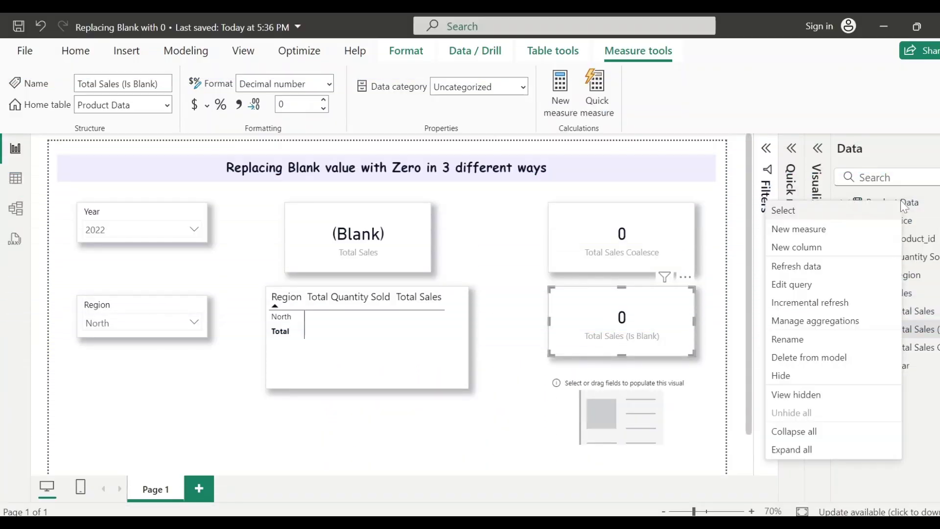
left_click(817, 234)
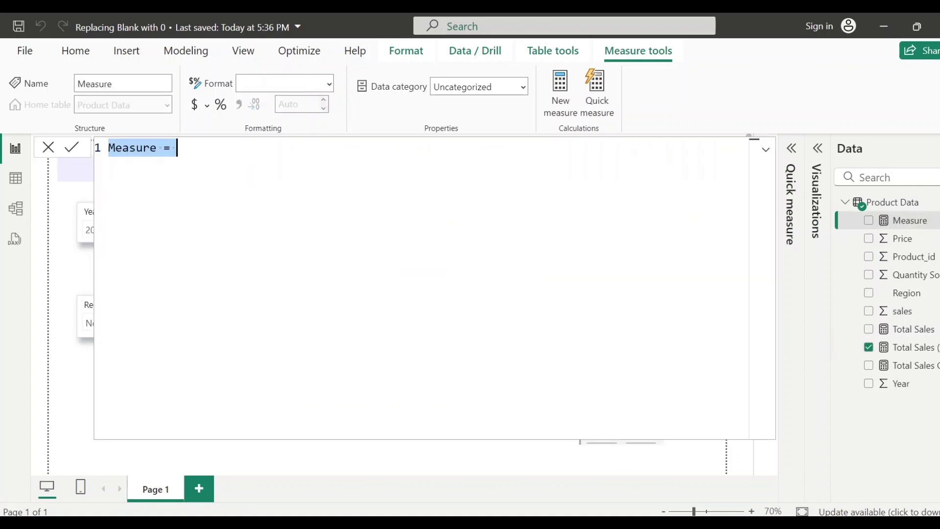
type("Total S")
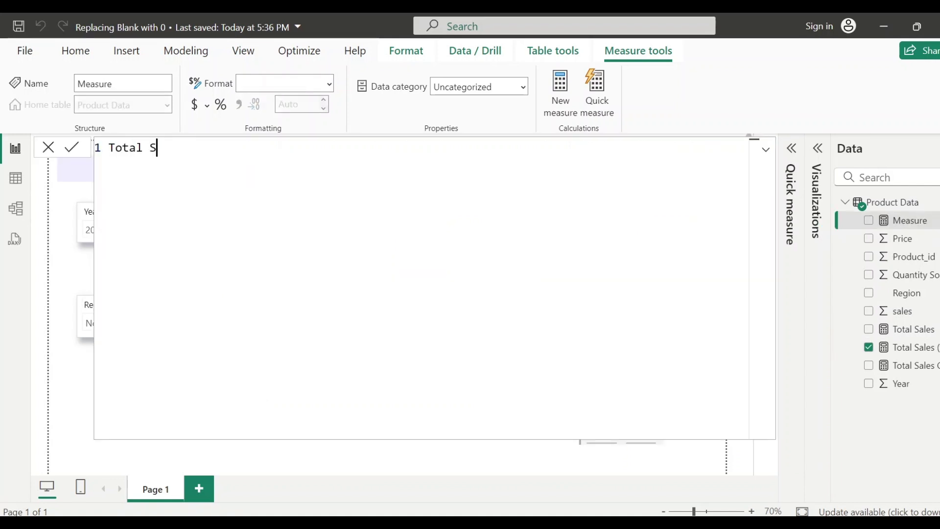
type("ales (+)")
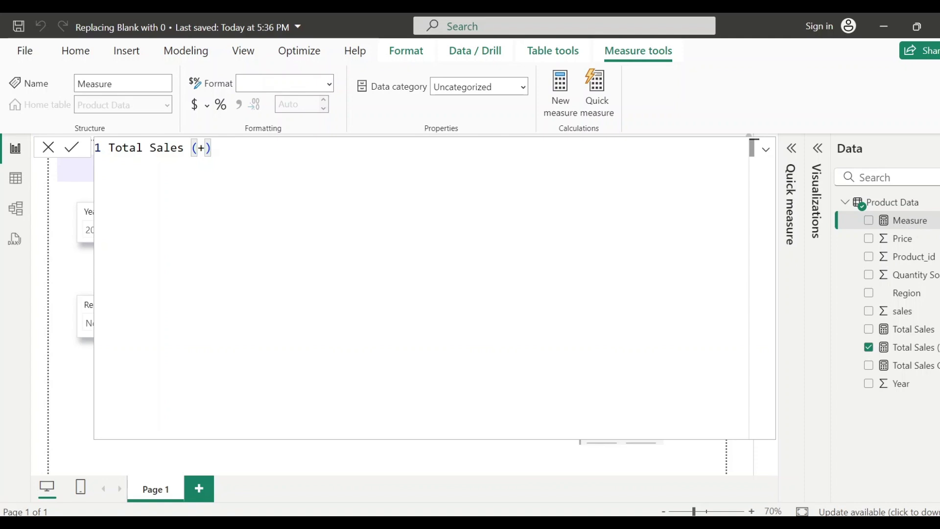
type(" = ")
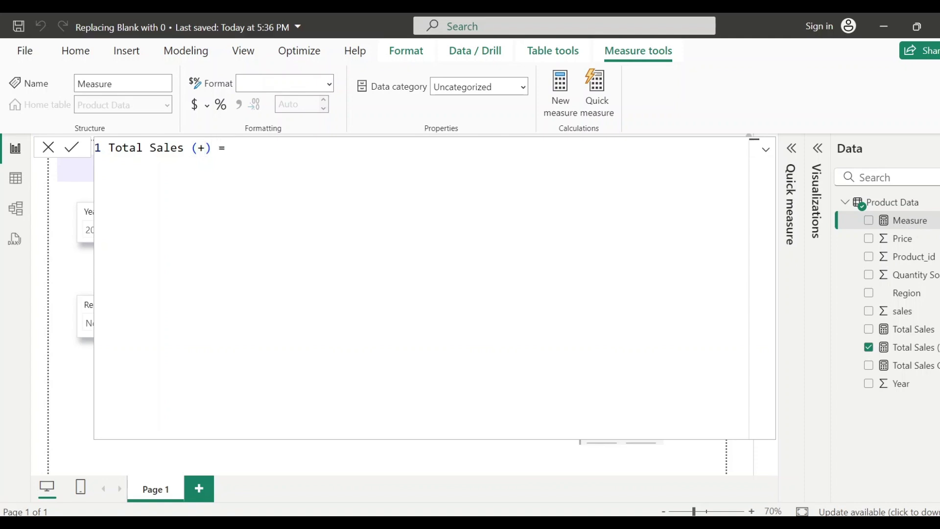
type("TOTAL")
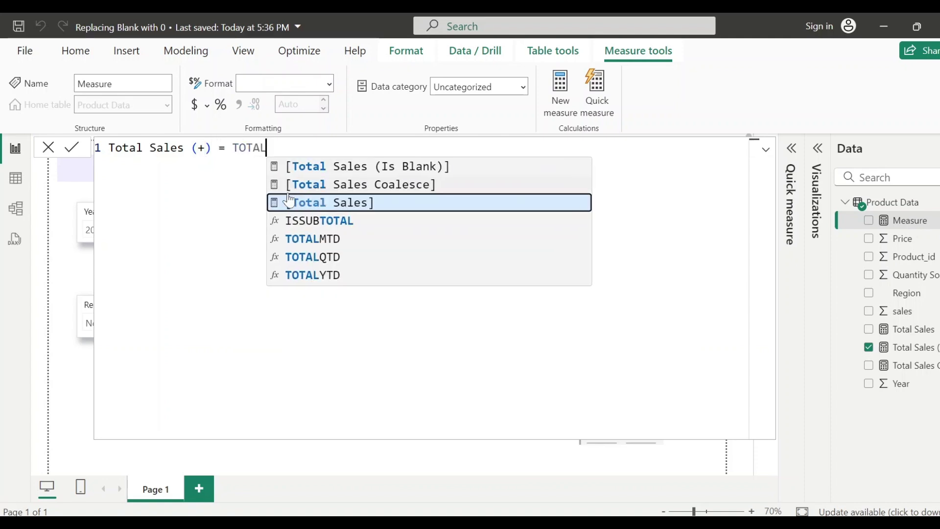
left_click(290, 201)
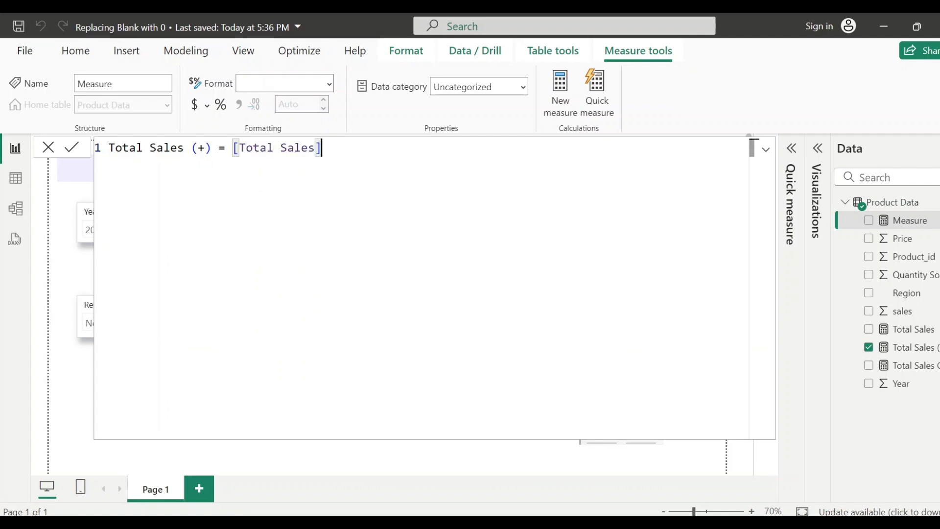
type("+0")
Commit Total Sales (+) and show it on the last empty card as 0.
left_click(73, 149)
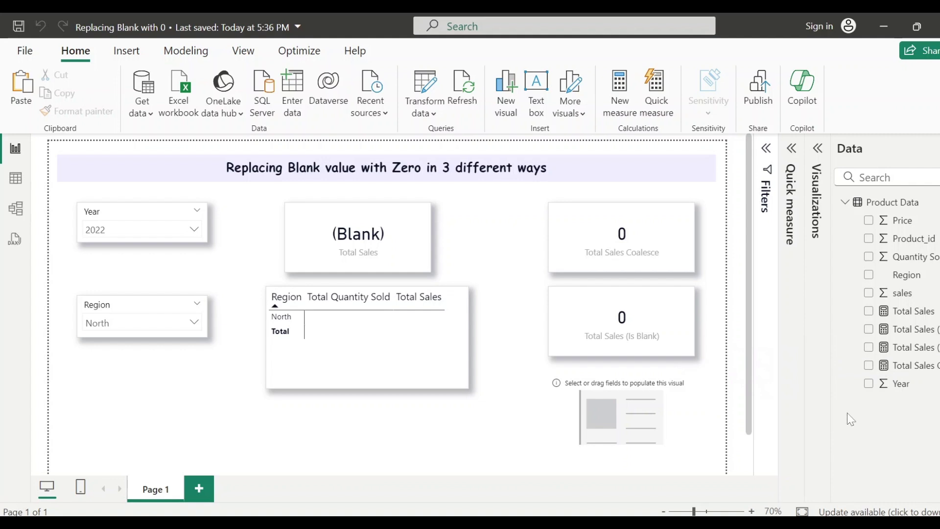
left_click(684, 420)
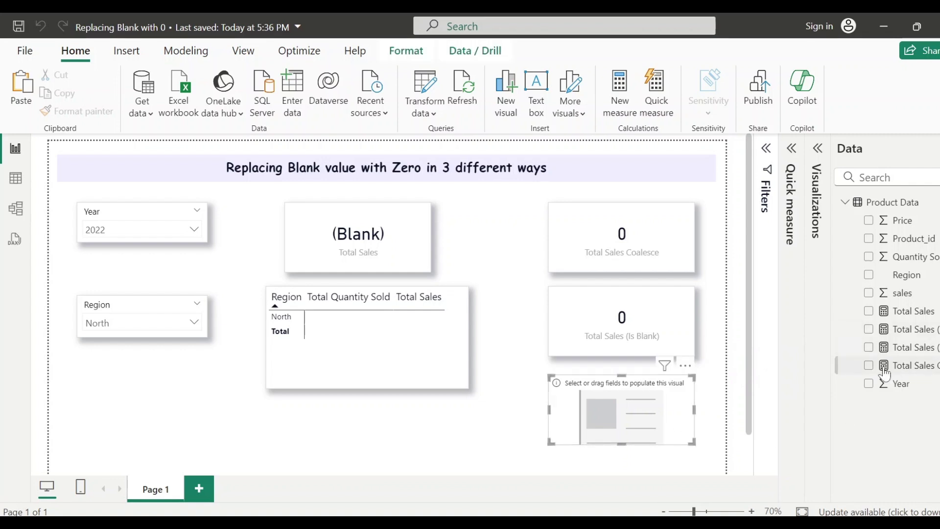
left_click(869, 329)
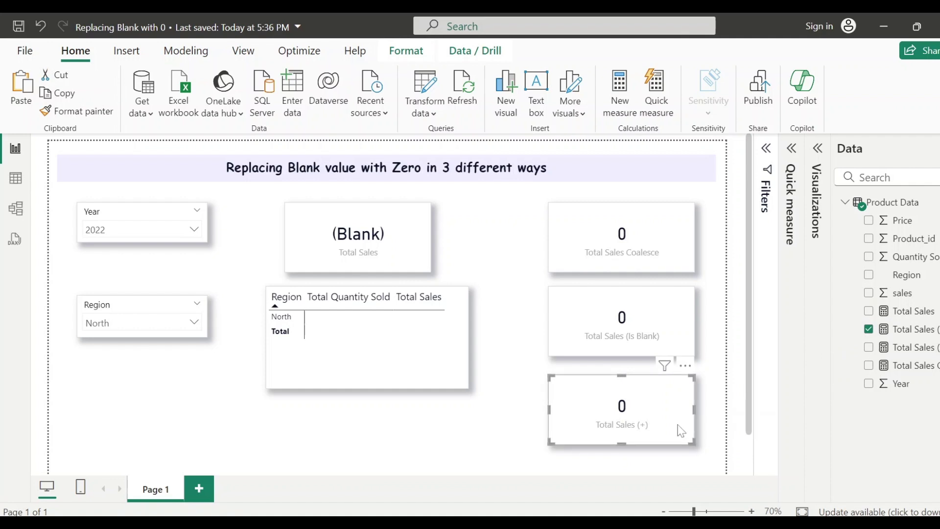
left_click(451, 360)
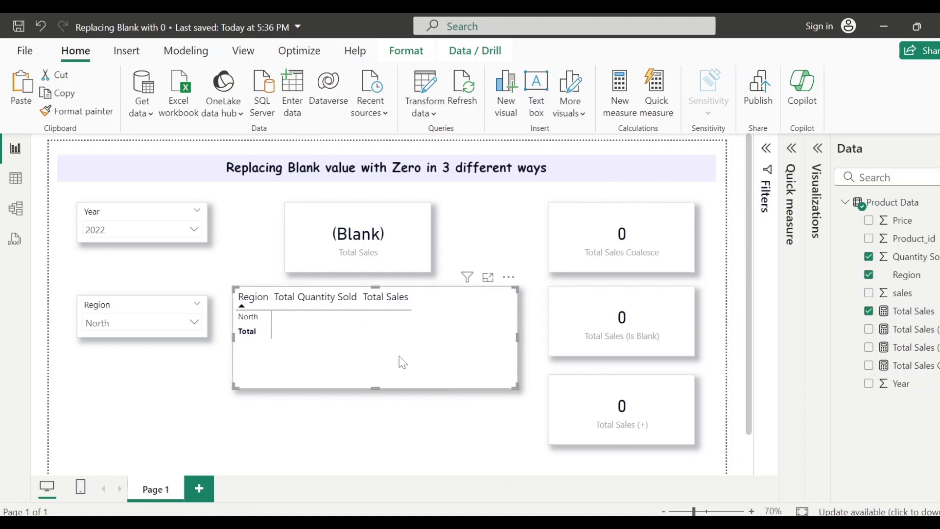
Replace Total Quantity Sold in the region table with the Coalesce, Is Blank and (+) measure columns.
left_click(817, 148)
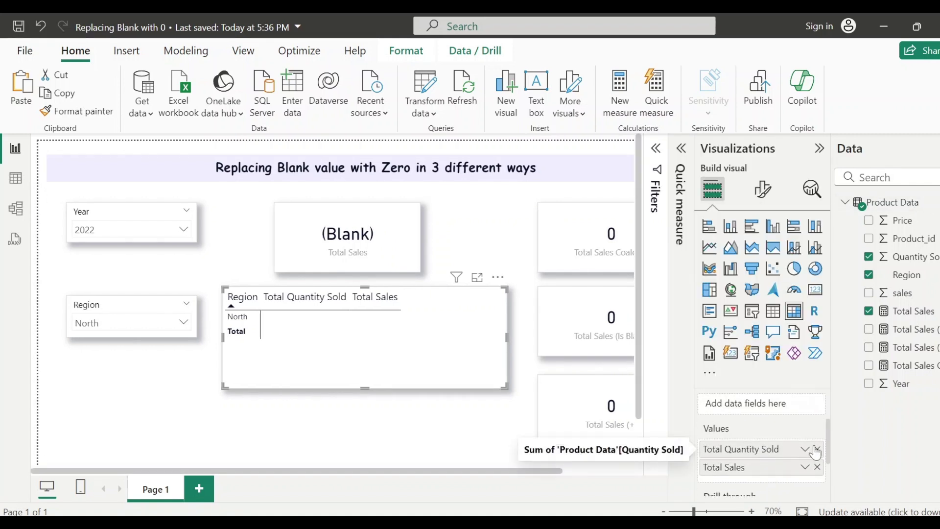
left_click(816, 449)
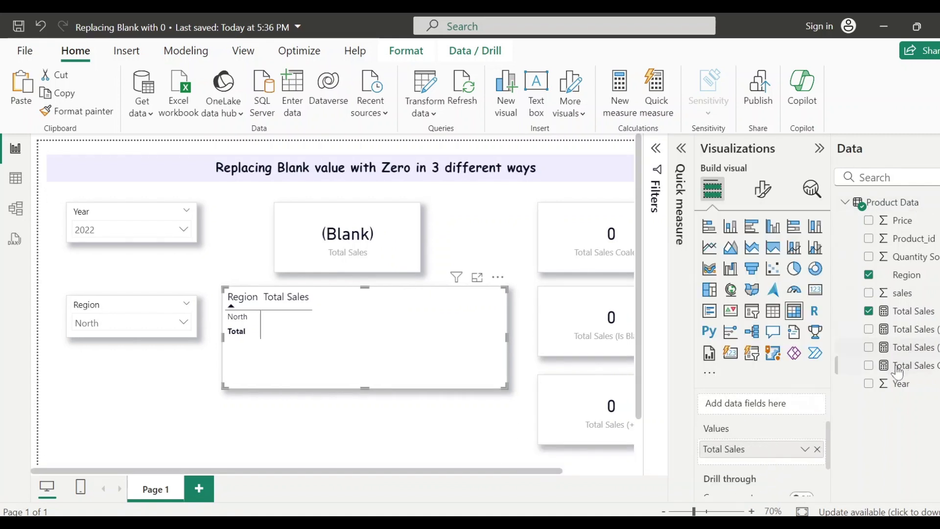
left_click(871, 367)
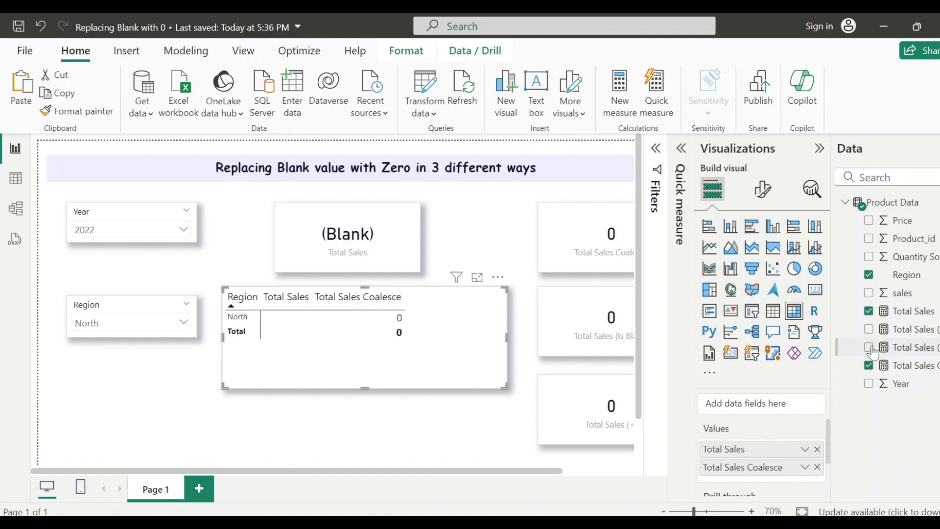
left_click(869, 348)
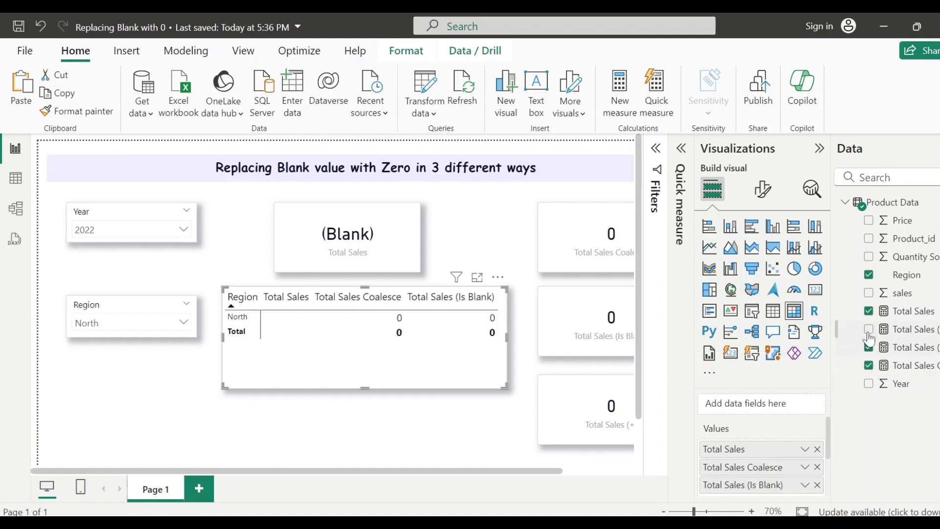
left_click(869, 330)
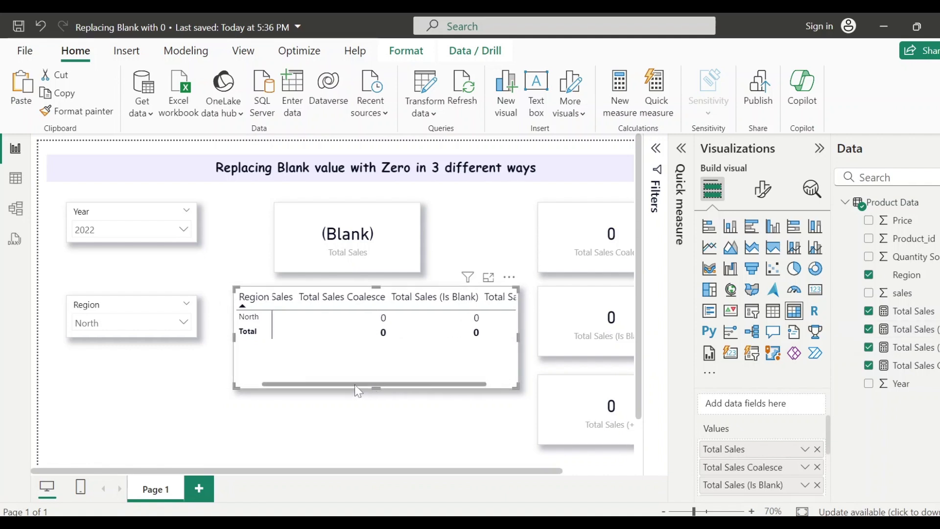
left_click_drag(351, 383, 434, 381)
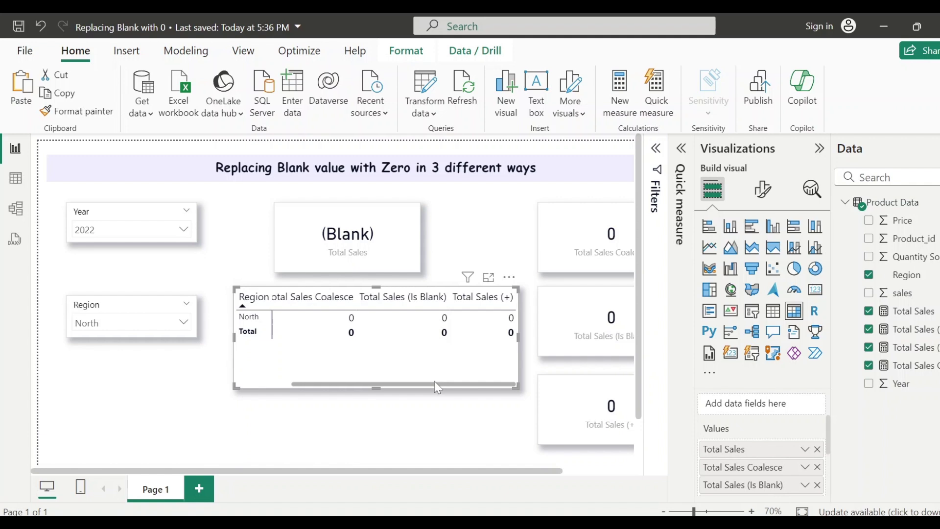
left_click(819, 148)
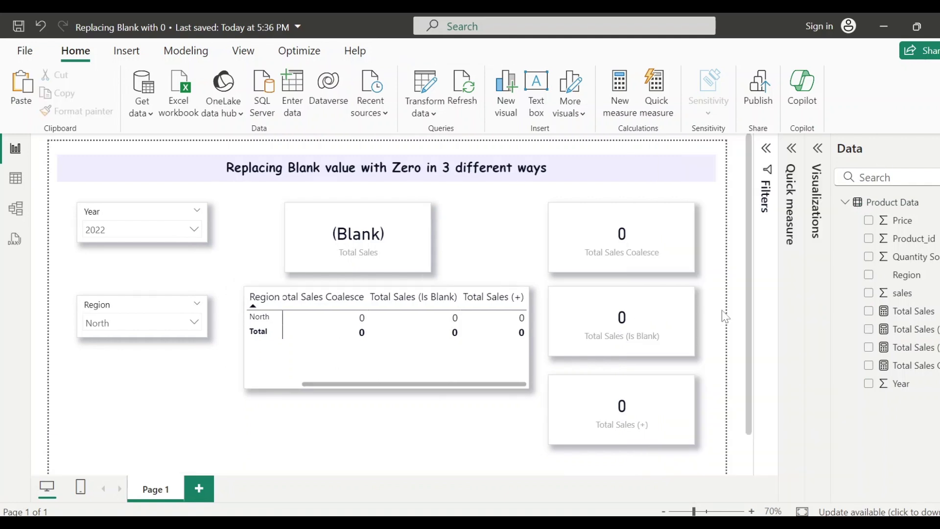